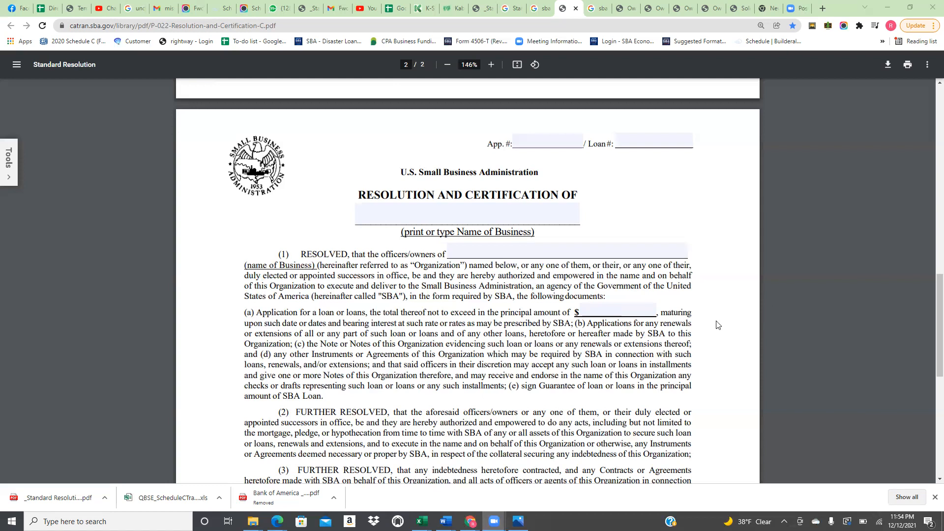
scroll(714, 322, down, 8)
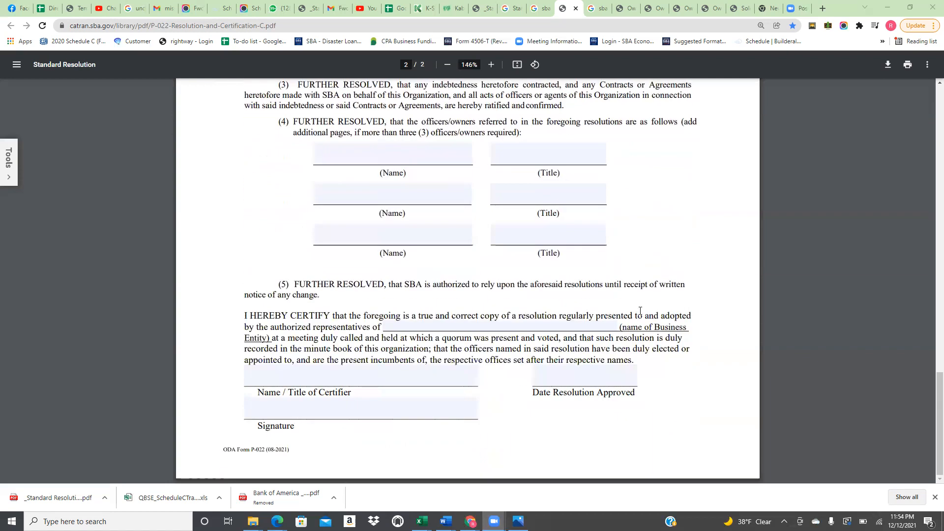
scroll(645, 295, up, 6)
scroll(647, 292, up, 7)
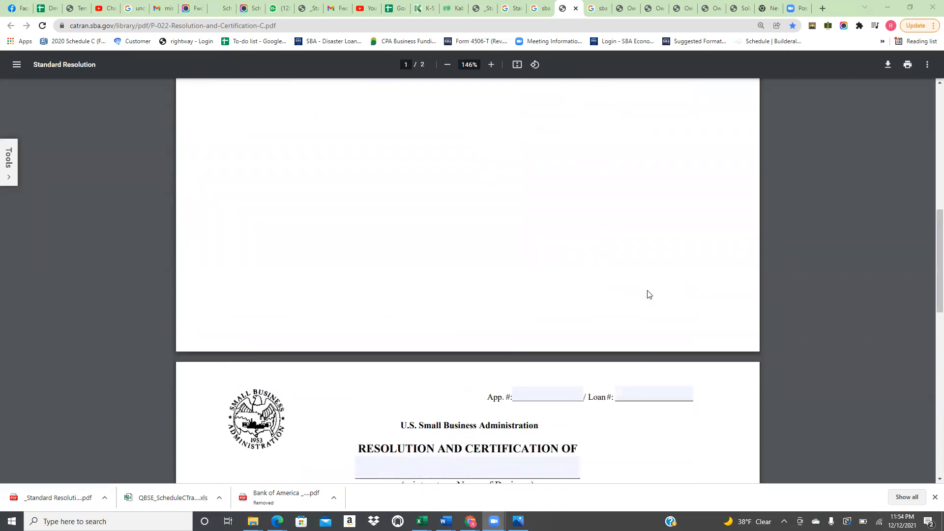
scroll(647, 294, down, 4)
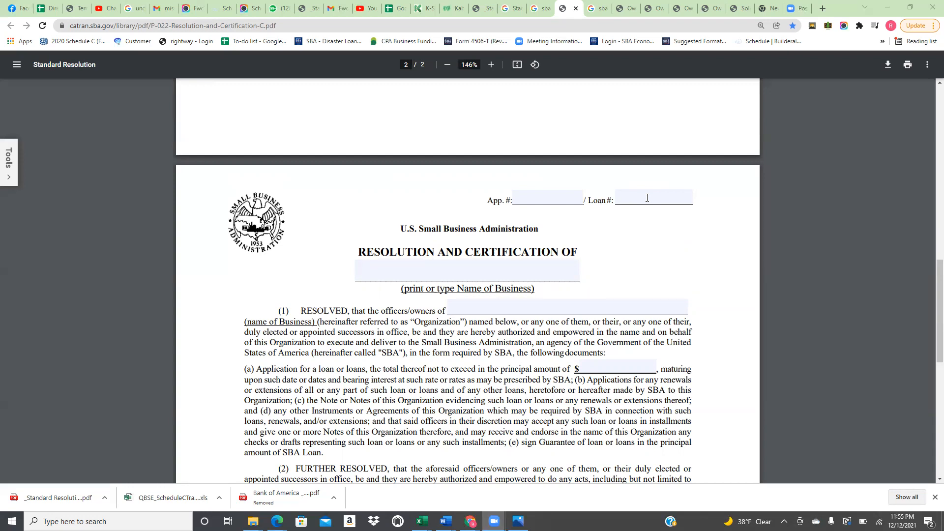
Enter the application number in App. # and the loan number in Loan #
click(637, 198)
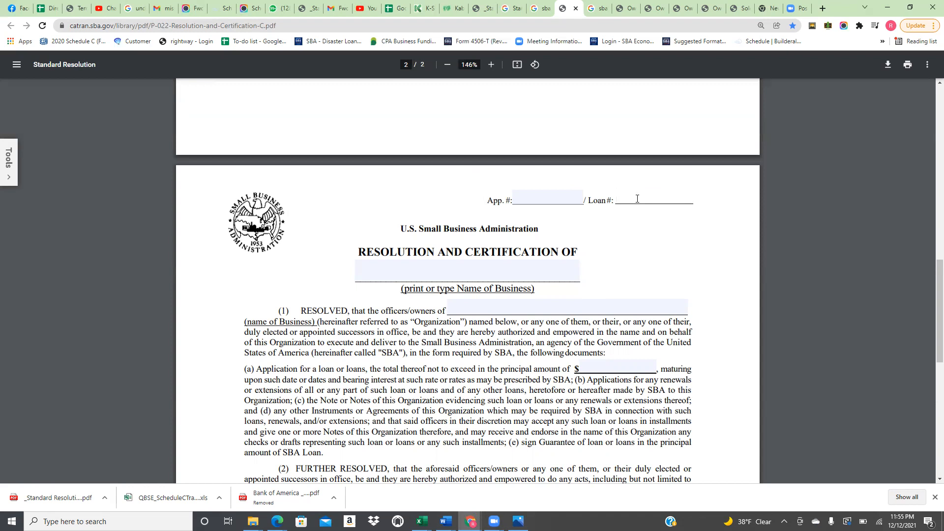
click(521, 201)
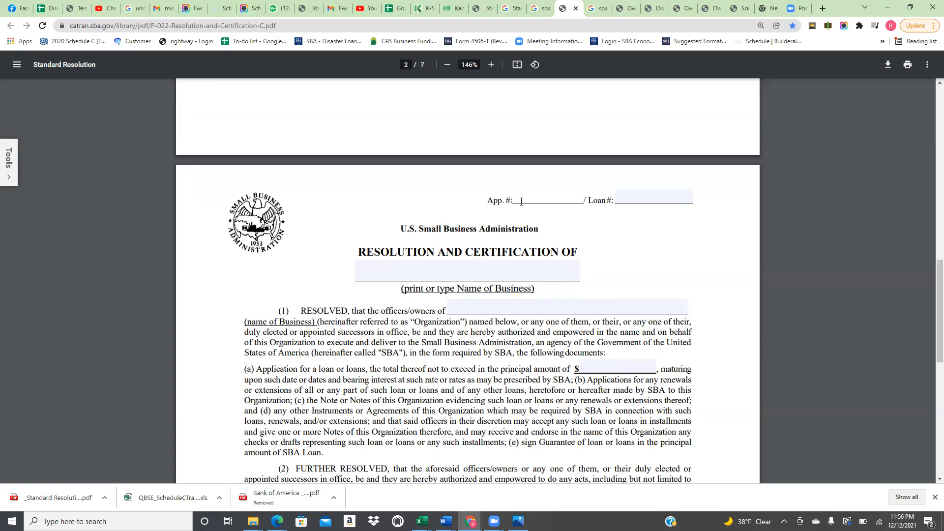
click(625, 203)
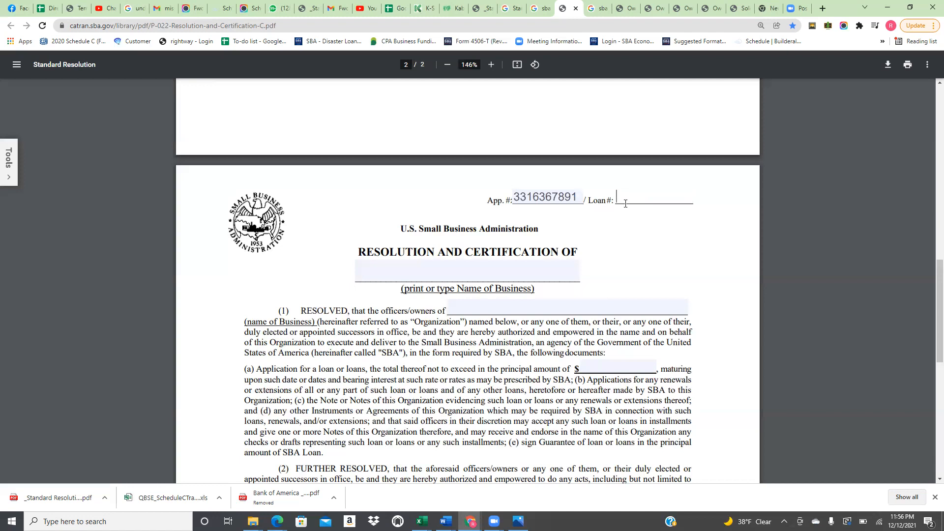
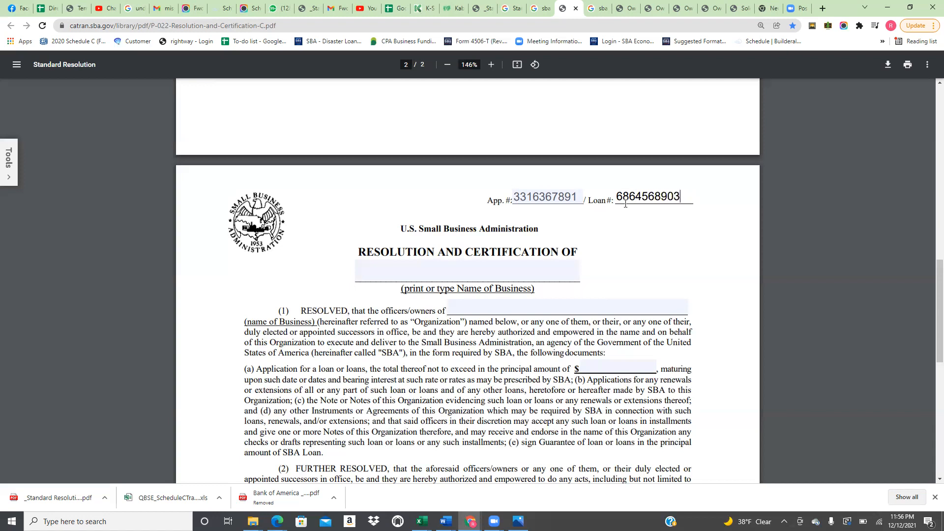
Type AICHA HAIR BRAIDING LLC as the business name, inserting the missing A in AICHA
click(505, 272)
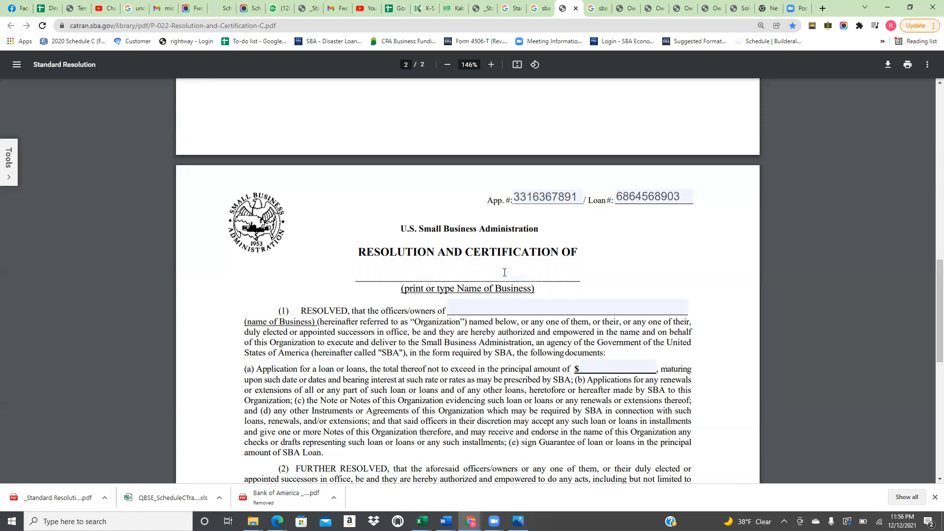
text(AICH HAIR BRA)
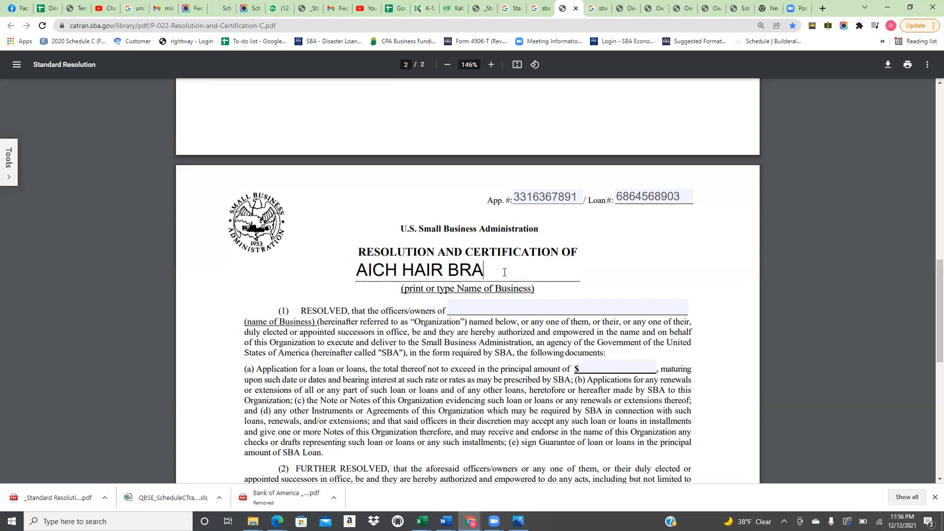
text(IDING LLC)
click(398, 269)
text(A)
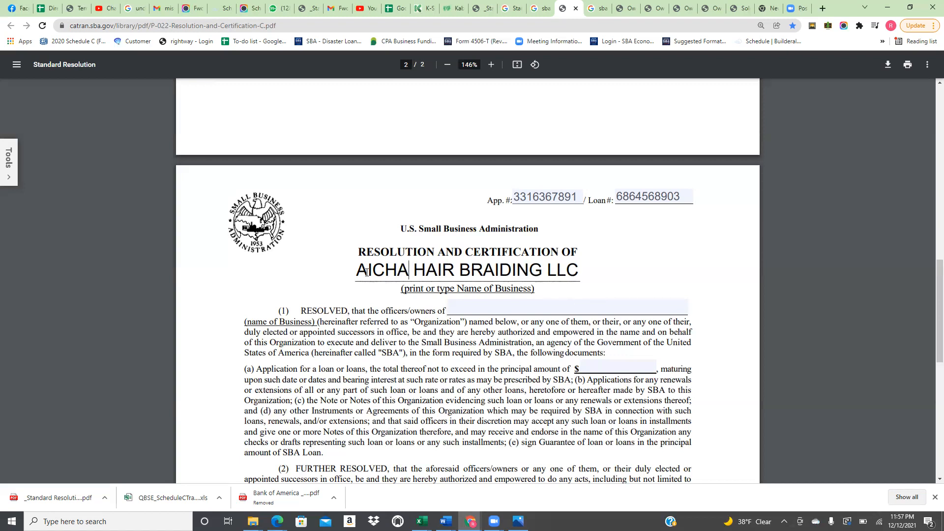
mouse_move(580, 270)
mouse_down()
mouse_move(347, 279)
mouse_move(579, 271)
mouse_up()
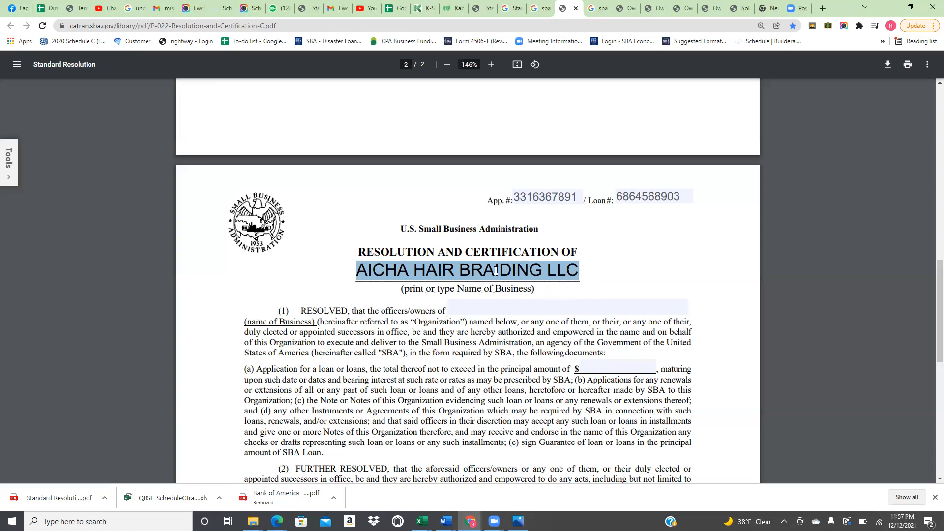
click(475, 269)
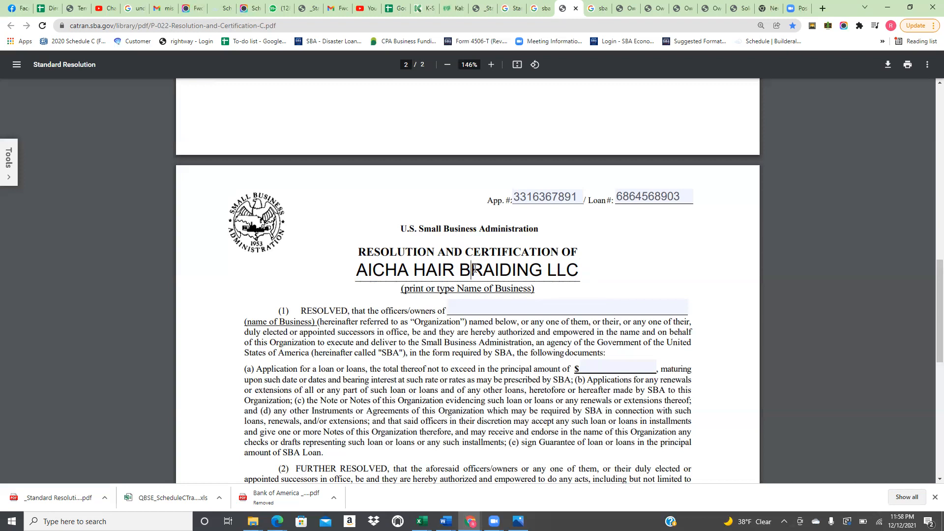
drag(580, 269, 350, 278)
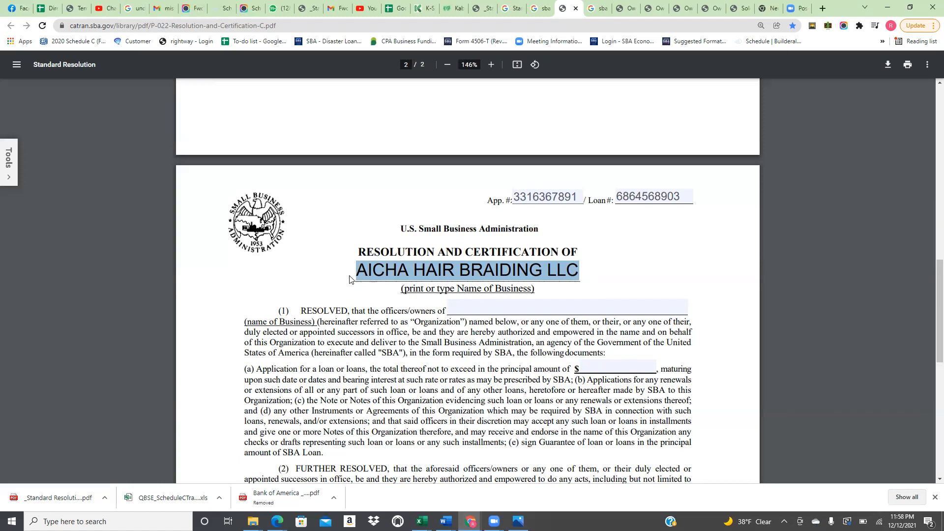
click(444, 270)
click(505, 308)
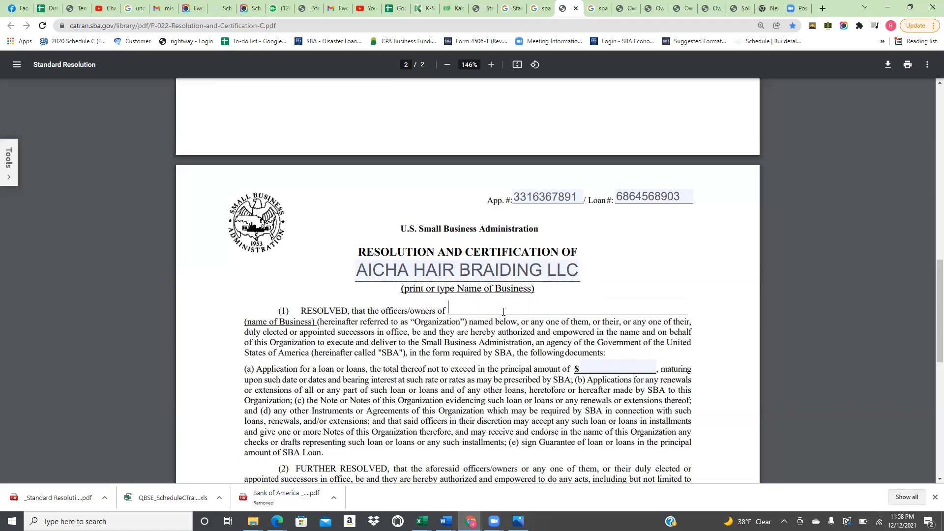
Enter the owner's name on the officers/owners line and a principal loan amount of $255,400
click(615, 370)
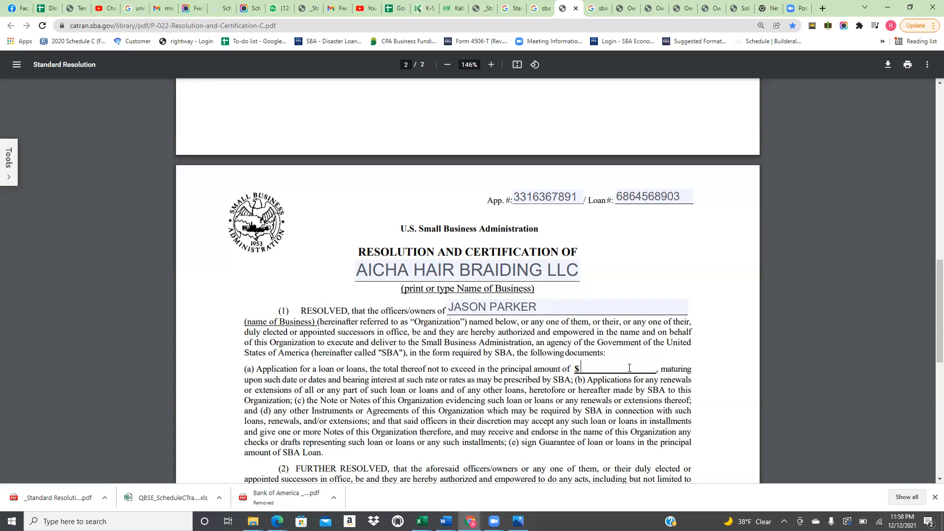
text(255400)
click(595, 368)
text(,)
key(BackSpace)
key(Right)
Finish the comma in $255,400 and scroll down to the officers table
text(,)
scroll(543, 354, down, 3)
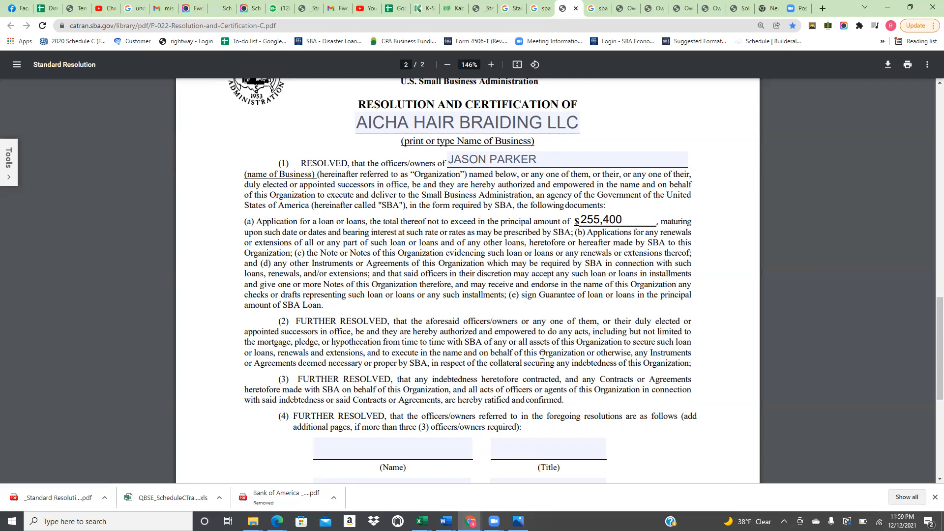
scroll(550, 363, down, 2)
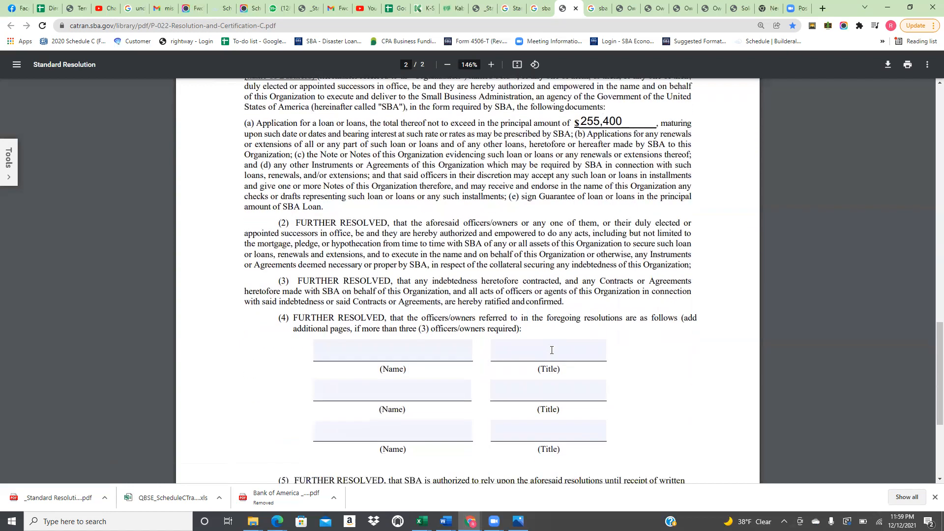
scroll(562, 295, up, 2)
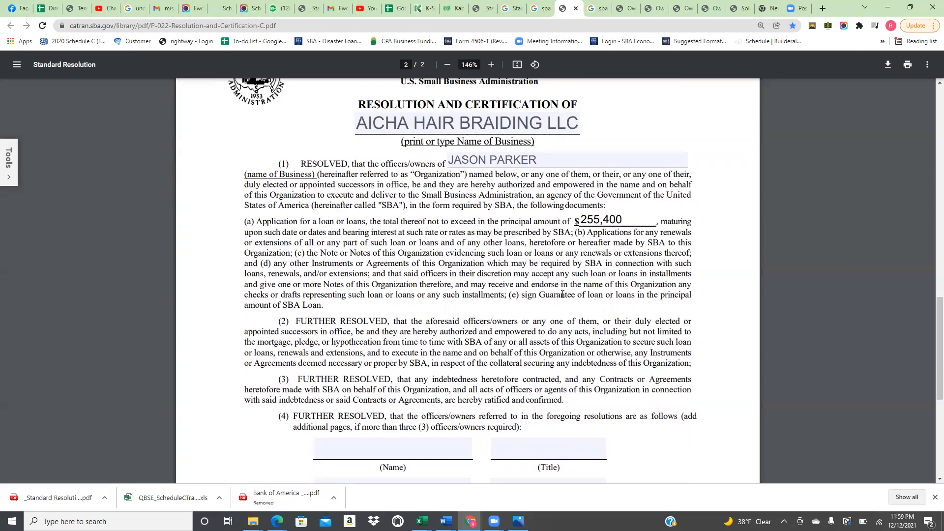
scroll(543, 290, down, 2)
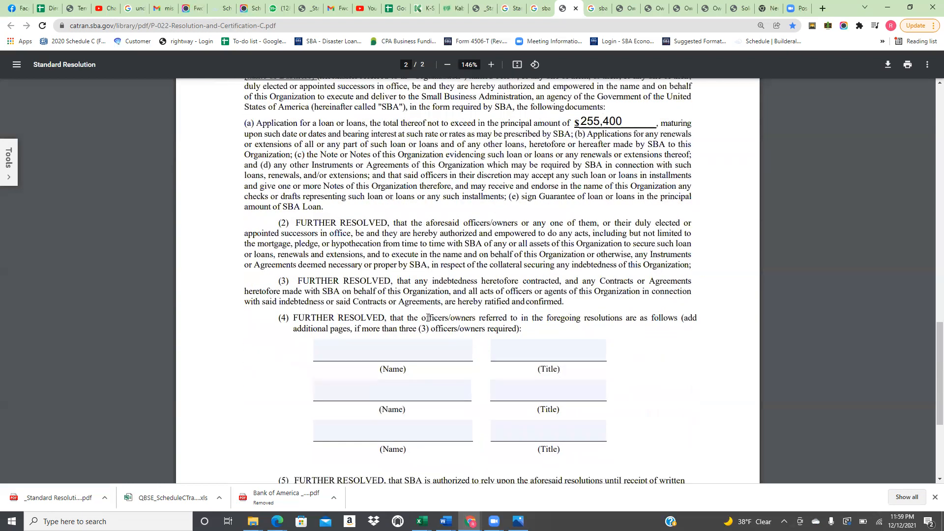
click(402, 350)
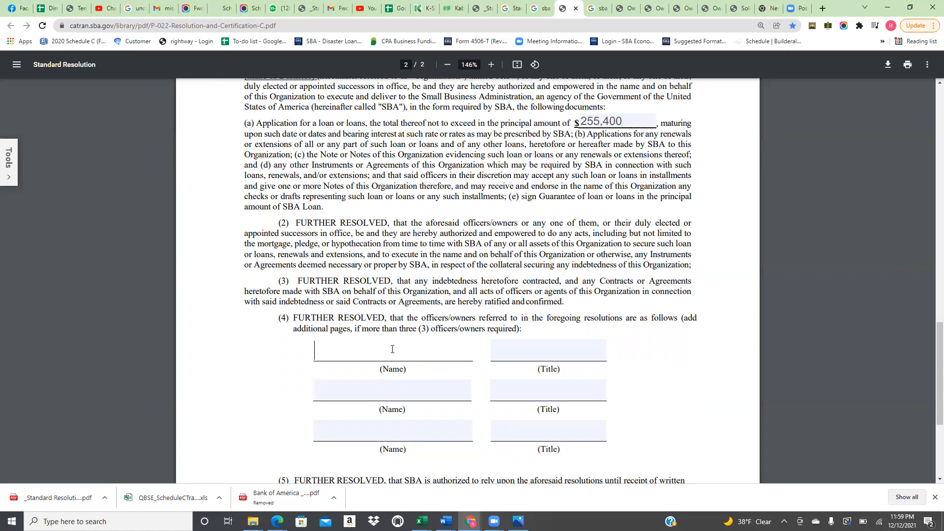
scroll(393, 349, up, 2)
click(520, 160)
scroll(511, 186, up, 1)
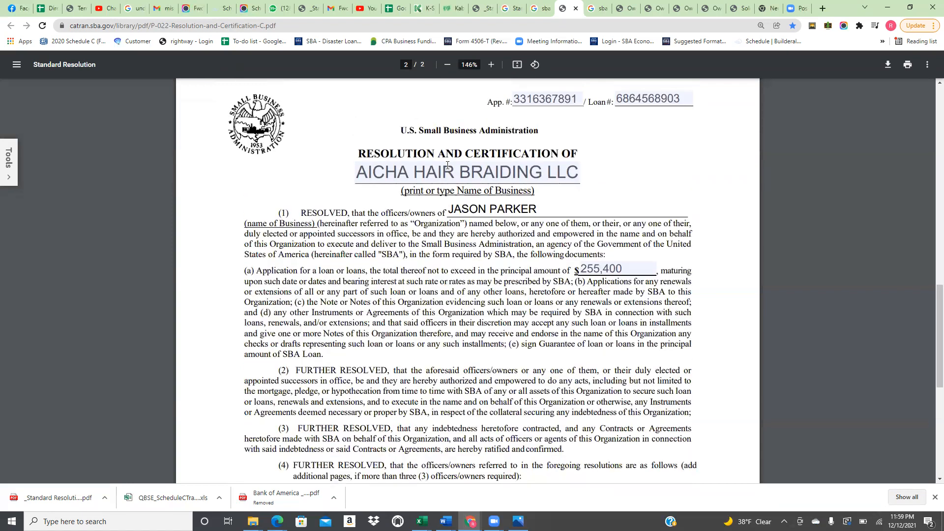
drag(452, 209, 536, 209)
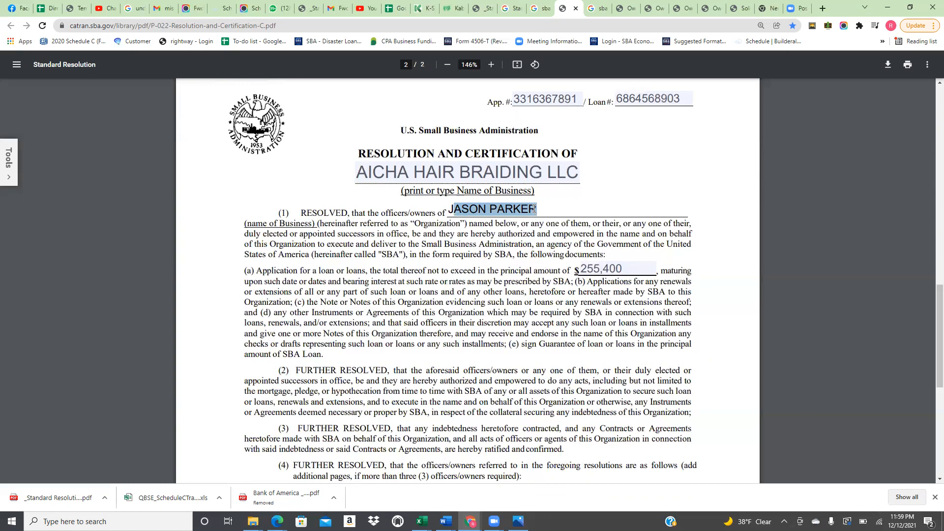
scroll(461, 258, down, 5)
List the owner's name with the title OWNER in the first officers row
click(425, 253)
text(j)
key(BackSpace)
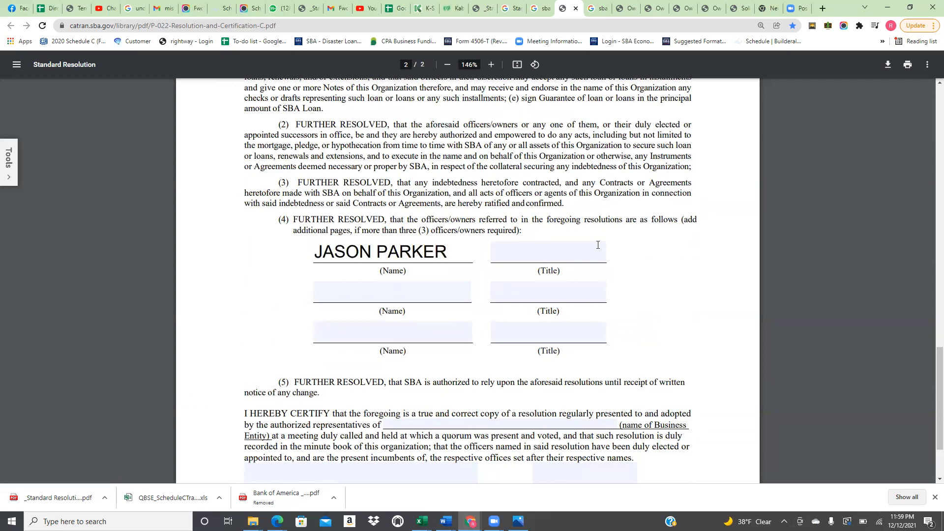
click(568, 253)
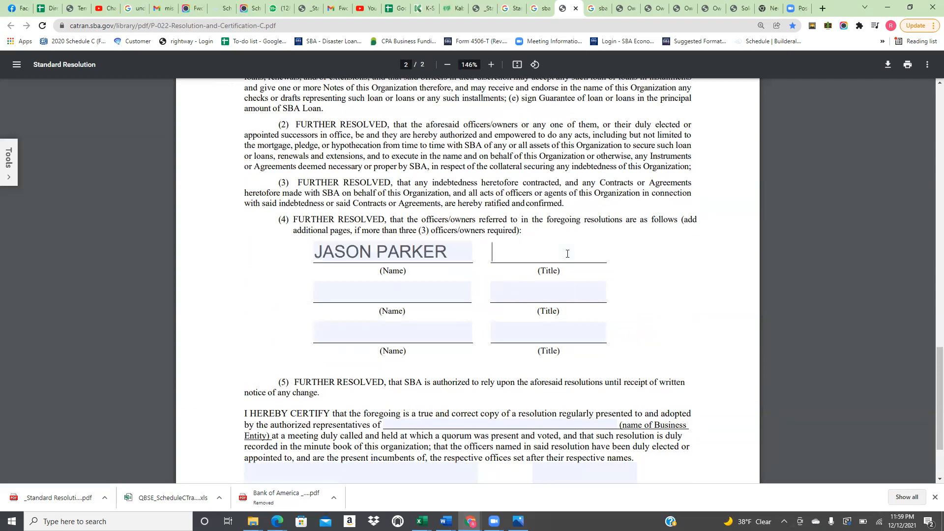
text(OWNER)
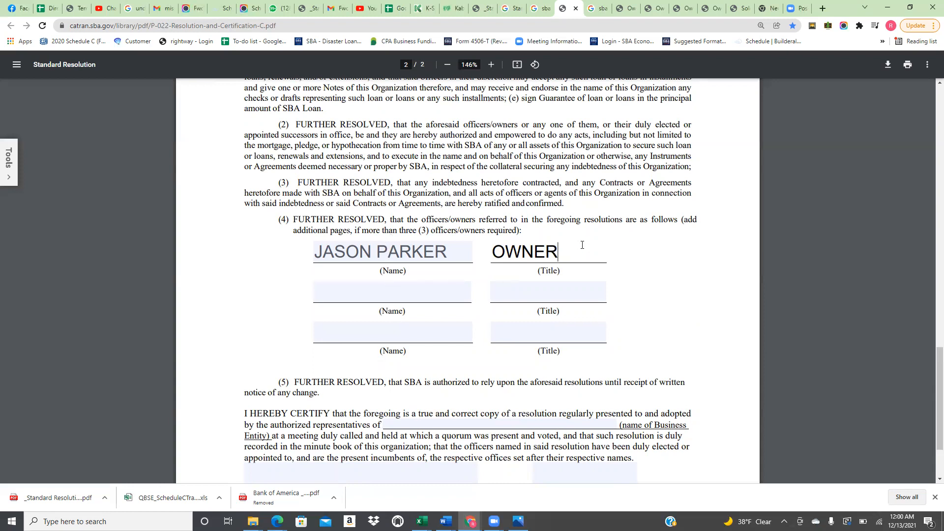
Enter a second officer with the title Cfo, then clear that row again
click(383, 293)
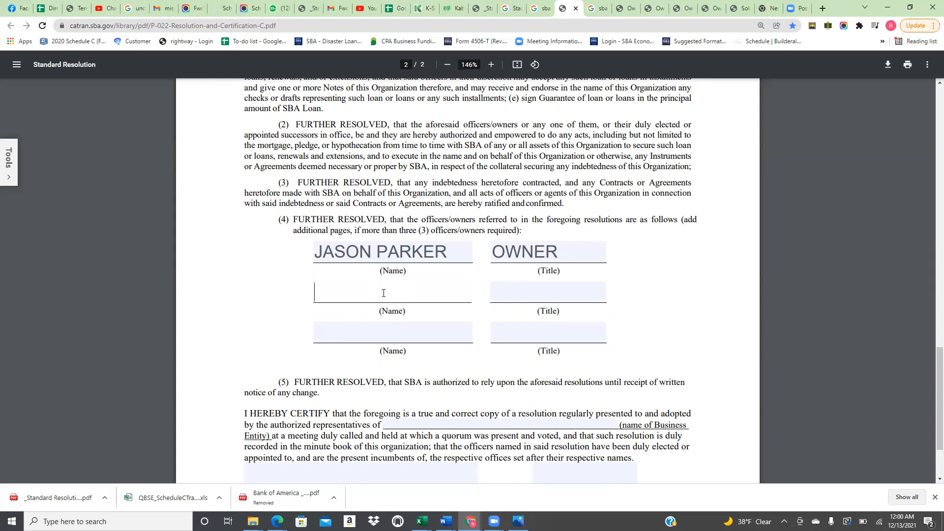
click(518, 291)
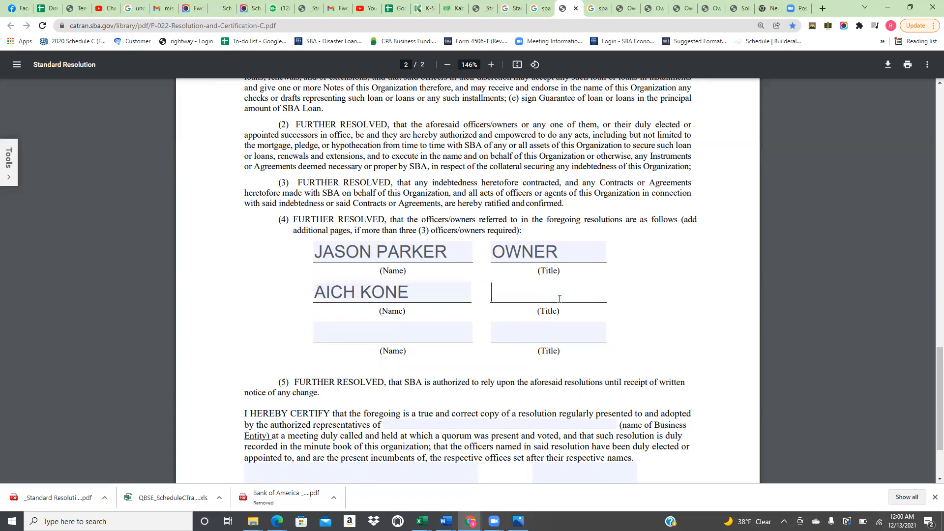
text(Cfo)
click(416, 335)
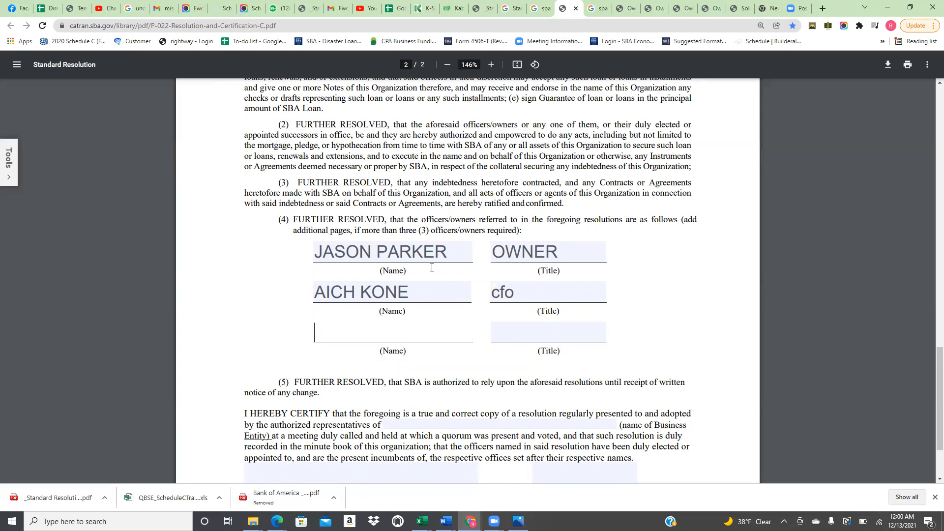
click(502, 293)
key(BackSpace)
key(BackSpace)
key(BackSpace)
click(413, 290)
key(BackSpace)
key(BackSpace)
key(BackSpace)
key(BackSpace)
key(BackSpace)
key(BackSpace)
key(BackSpace)
key(BackSpace)
key(BackSpace)
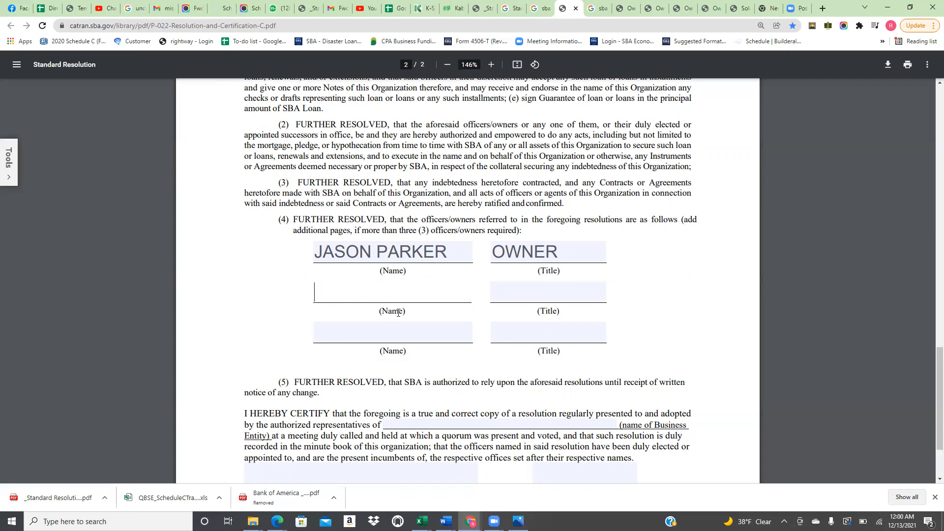
Enter the owner's full name as the business entity and OWNER as the certifier's name/title
scroll(413, 290, down, 2)
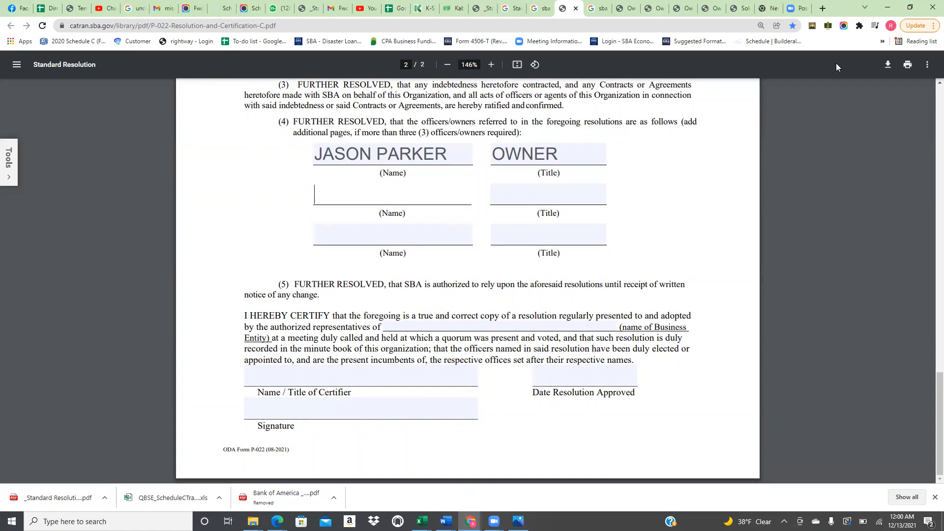
click(837, 423)
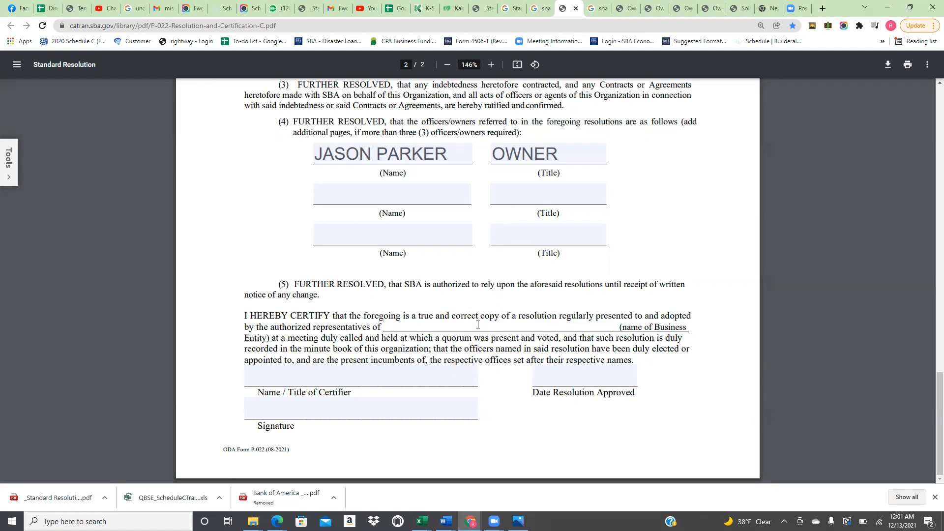
scroll(477, 324, up, 8)
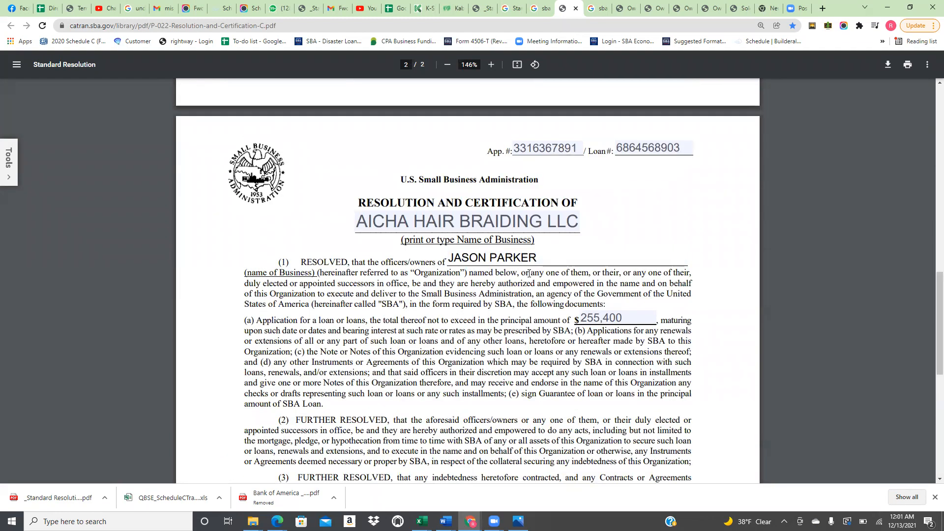
scroll(545, 276, down, 6)
scroll(549, 282, down, 2)
click(491, 327)
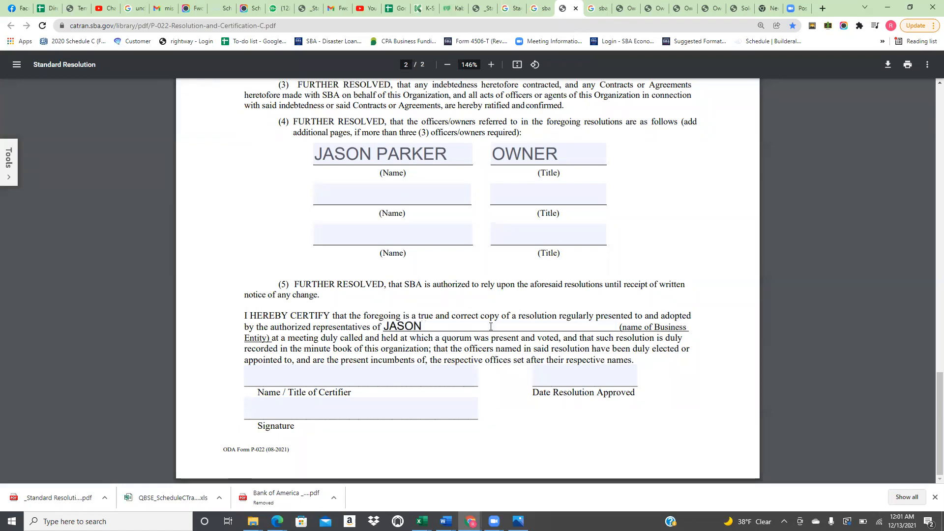
click(423, 379)
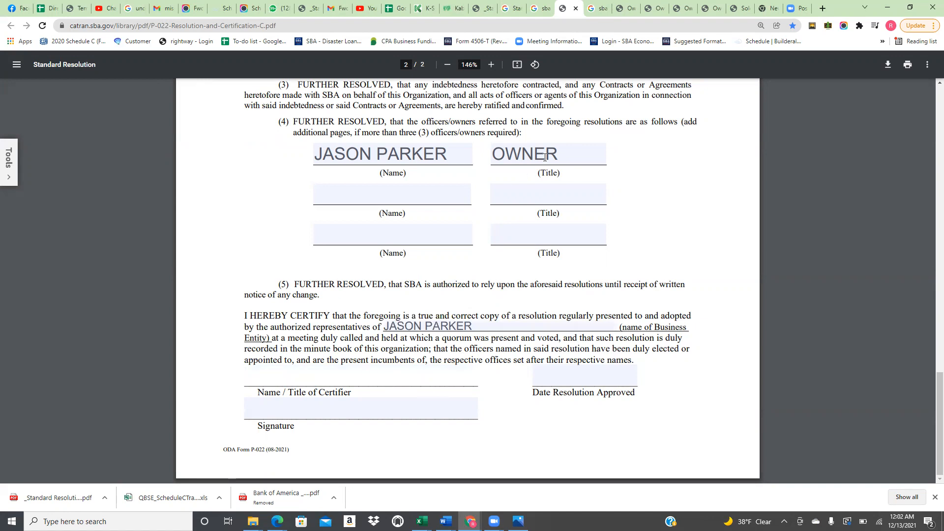
text(OWNER)
Fill in 12/12/2021 as the Date Resolution Approved, correcting the mistyped digits
drag(546, 153, 491, 153)
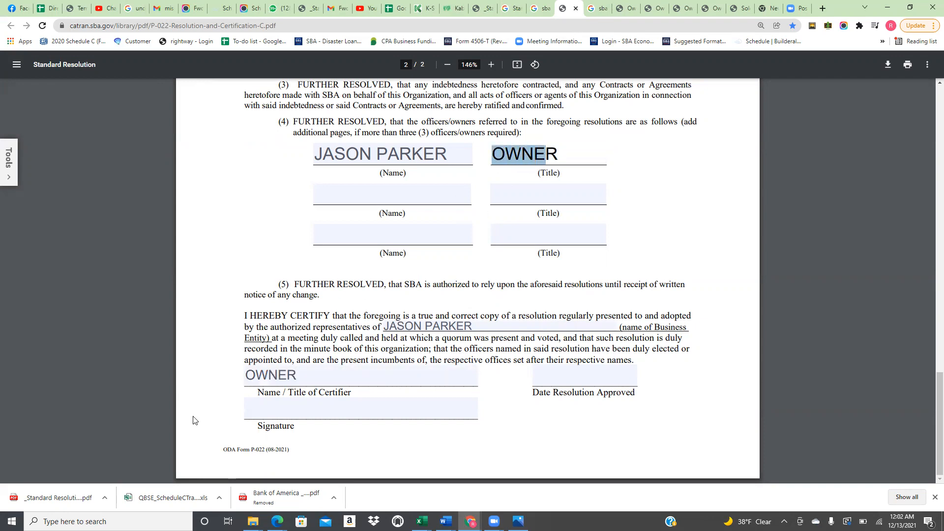
click(301, 375)
click(270, 374)
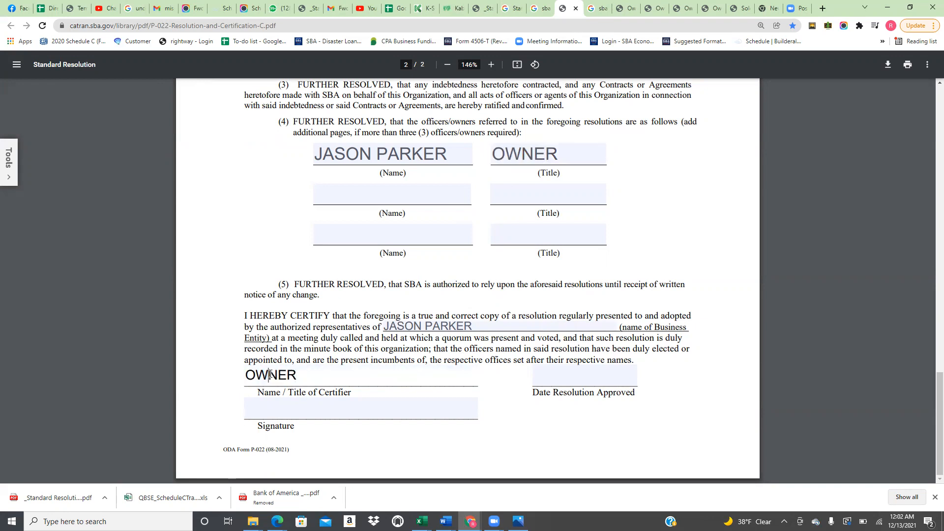
click(572, 377)
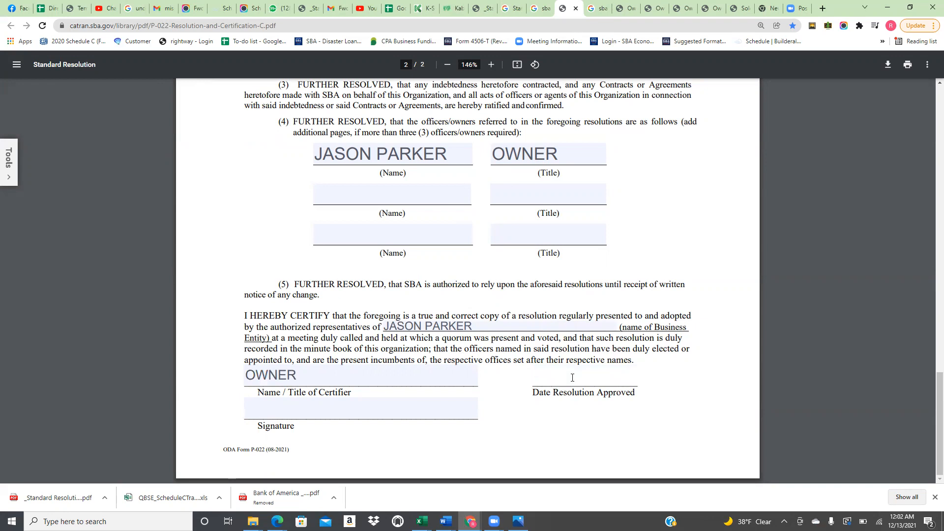
text(12/12/2021)
click(324, 409)
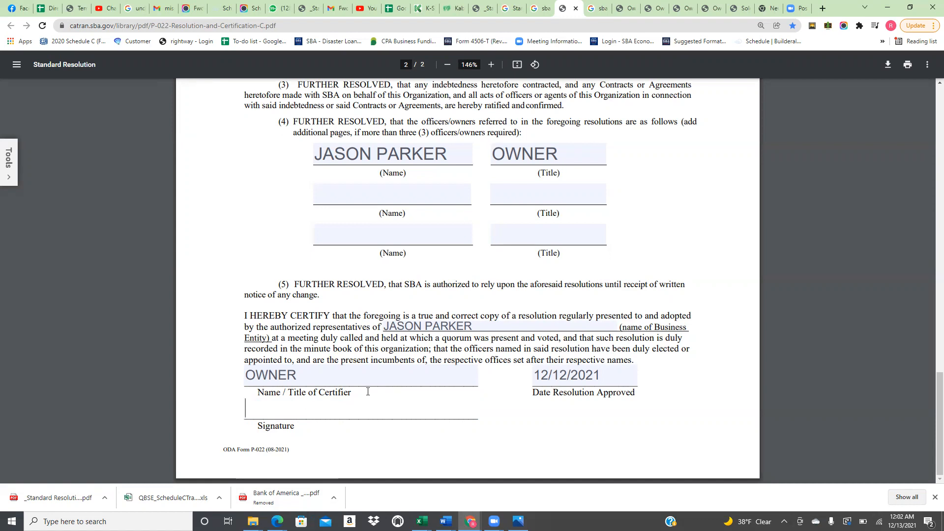
scroll(397, 363, up, 6)
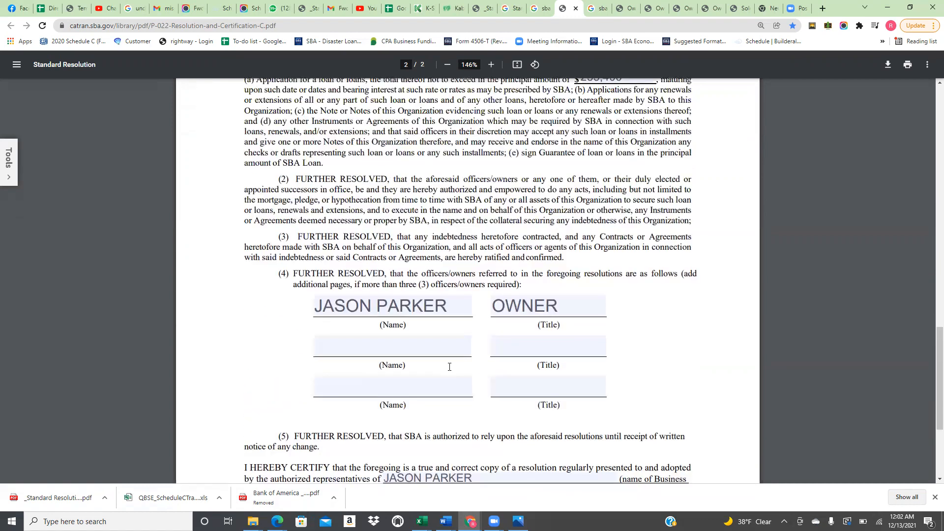
scroll(574, 259, up, 4)
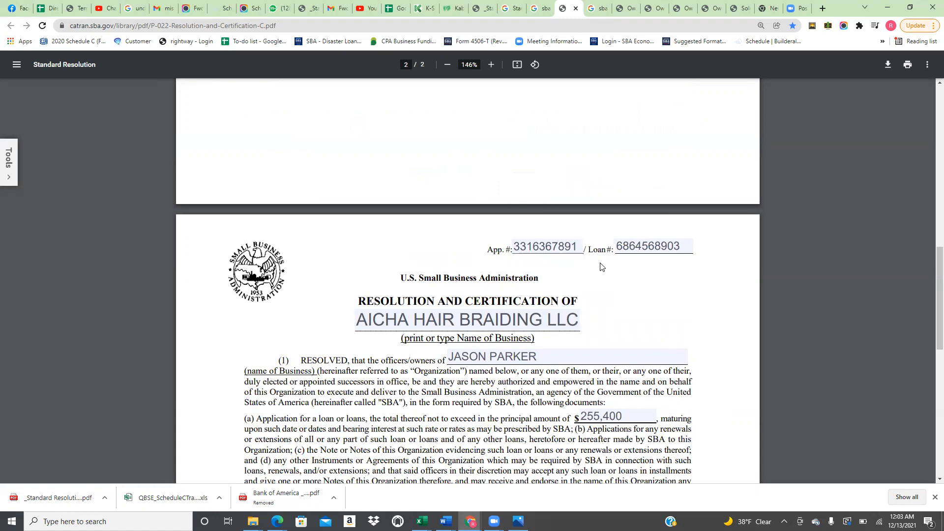
scroll(573, 293, up, 15)
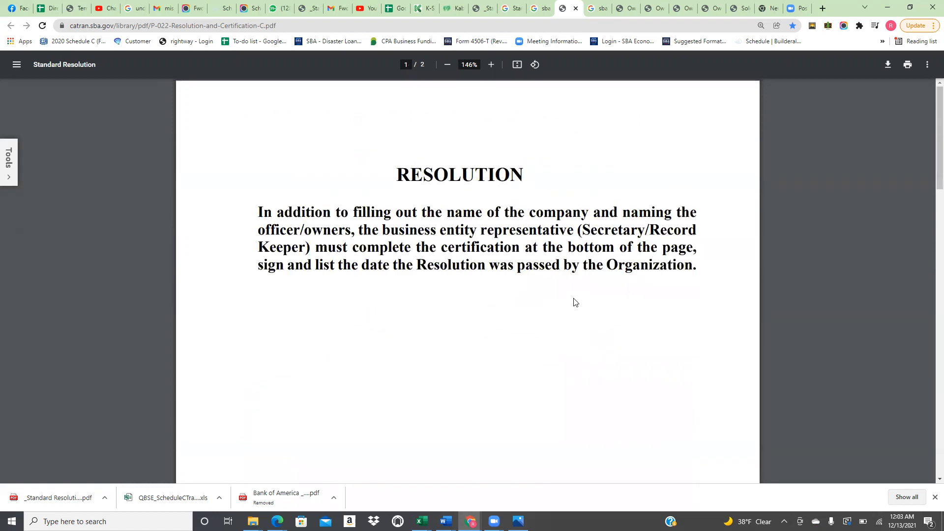
scroll(566, 290, down, 20)
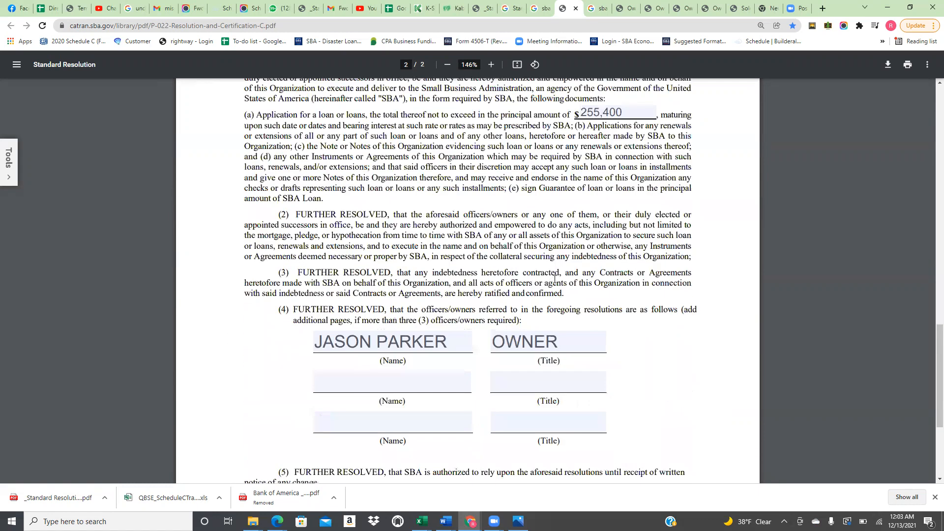
scroll(555, 279, down, 4)
scroll(553, 273, up, 4)
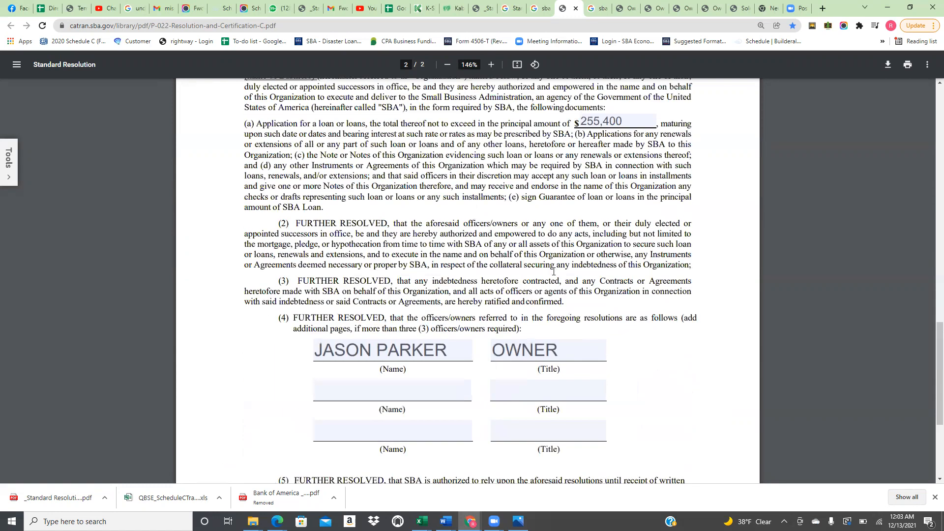
scroll(553, 271, up, 9)
scroll(553, 272, down, 8)
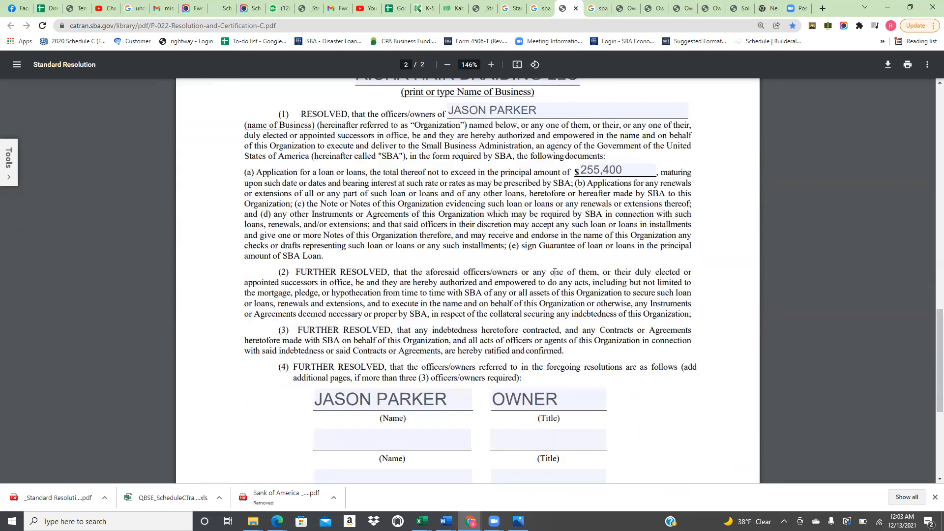